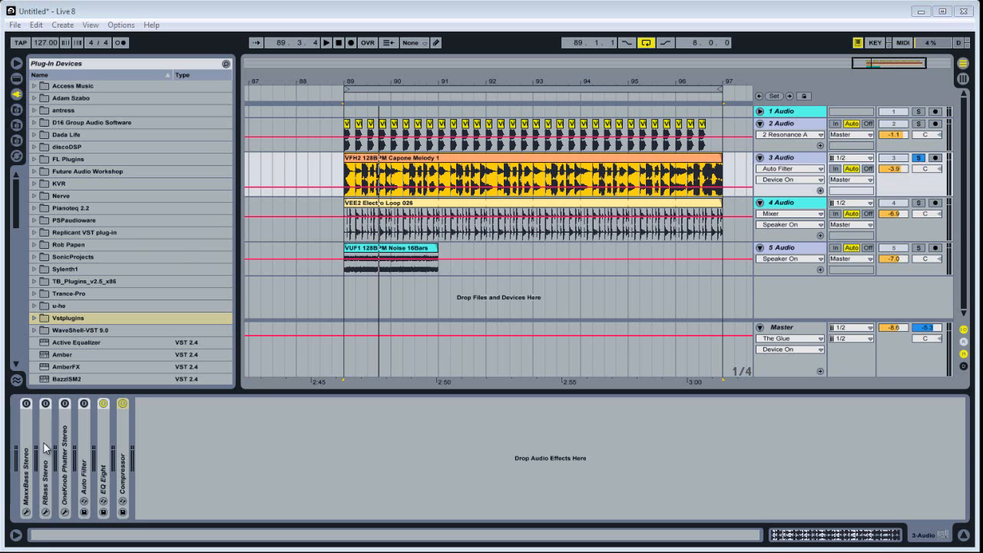
# Step: Unfold the MaxxBass Stereo device on track 3 and open its plug-in window, placed clear of the audio tracks
pyautogui.doubleClick(27, 438)
pyautogui.click(47, 402)
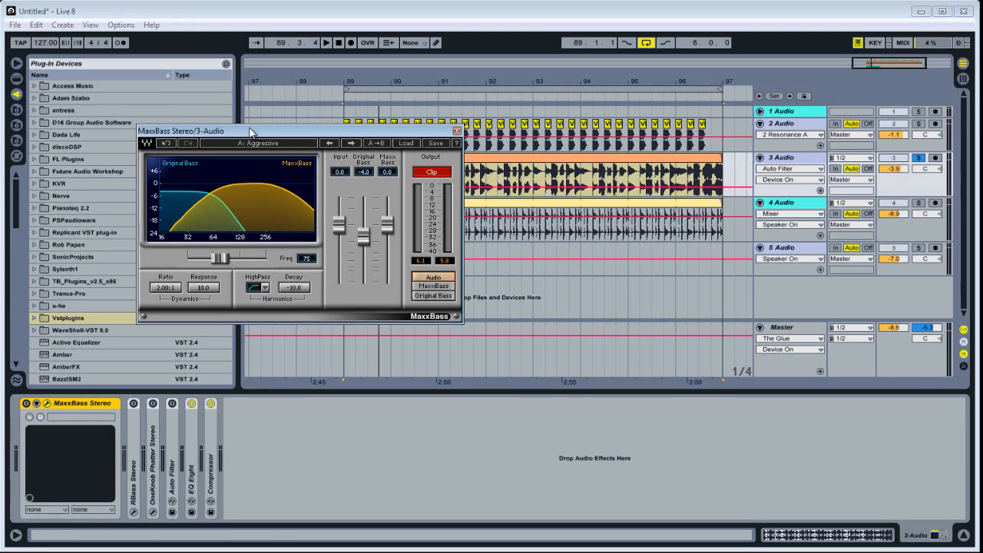
pyautogui.moveTo(249, 130); pyautogui.dragTo(271, 172)
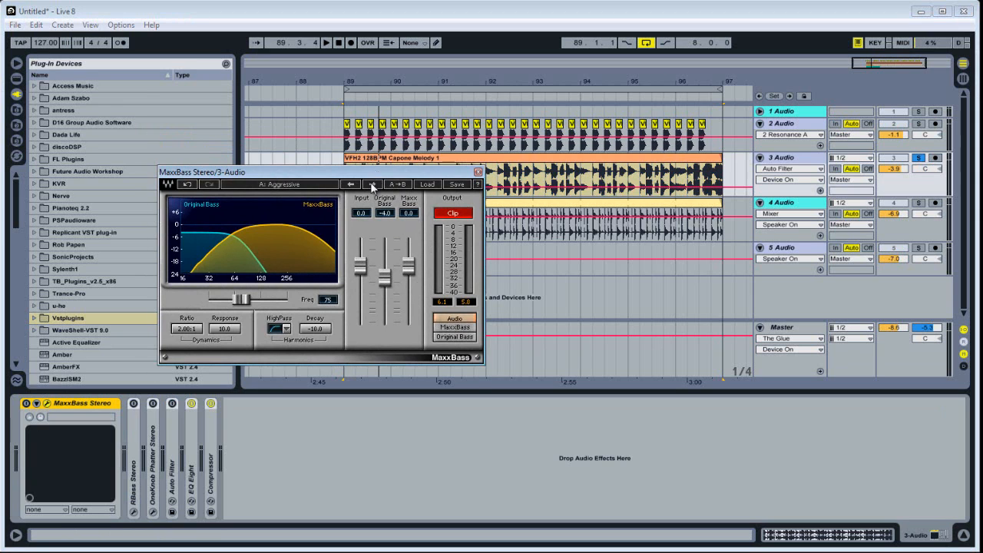
pyautogui.moveTo(377, 176); pyautogui.dragTo(370, 197)
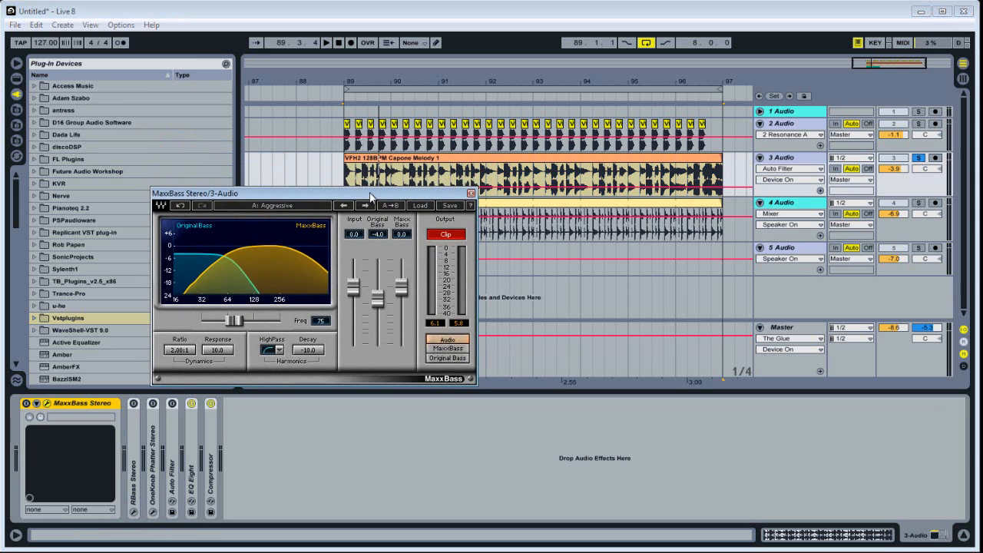
pyautogui.moveTo(370, 197); pyautogui.dragTo(392, 215)
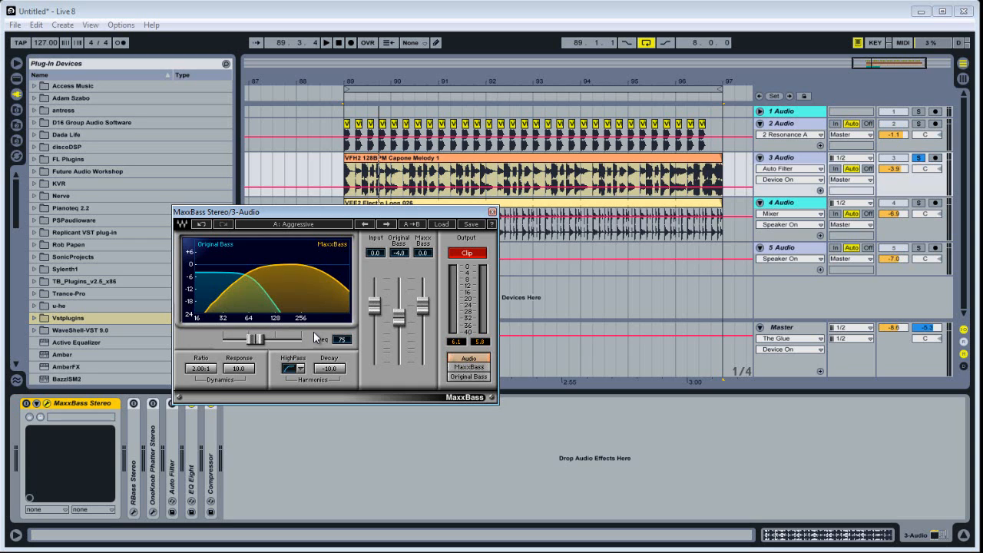
pyautogui.moveTo(333, 215); pyautogui.dragTo(458, 286)
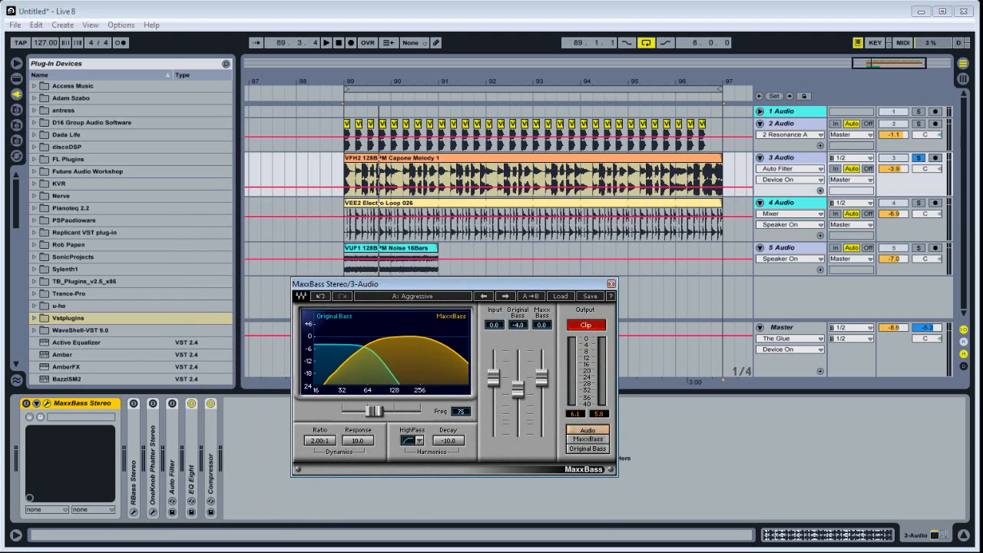
# Step: Play the Capone Melody clip from the loop start with MaxxBass bypassed to hear the unprocessed sound
pyautogui.click(26, 404)
pyautogui.click(502, 158)
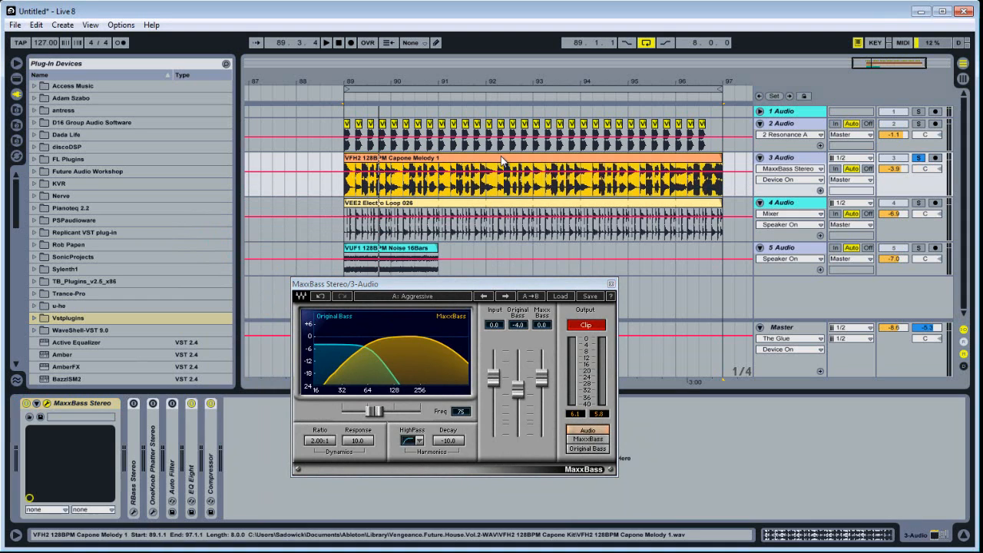
pyautogui.click(28, 402)
pyautogui.press('space')
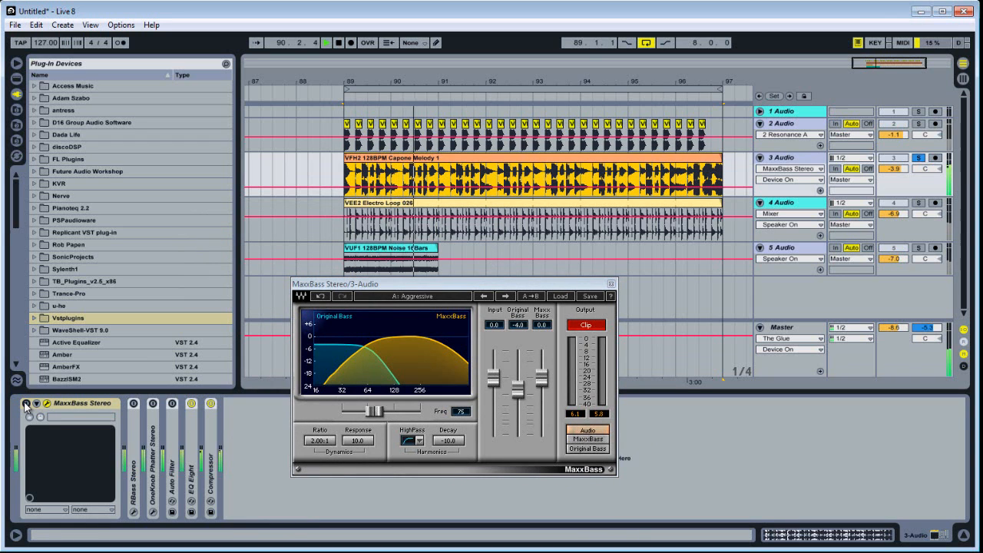
pyautogui.press('space')
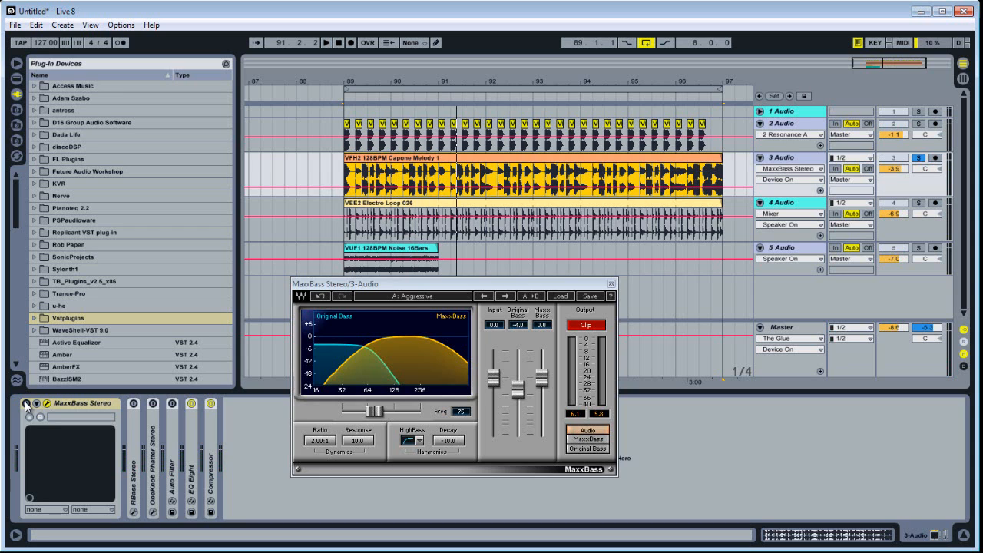
# Step: Replay the melody loop, toggling MaxxBass on and off to compare processed and dry sound, and stop with it on
pyautogui.press('space')
pyautogui.click(24, 401)
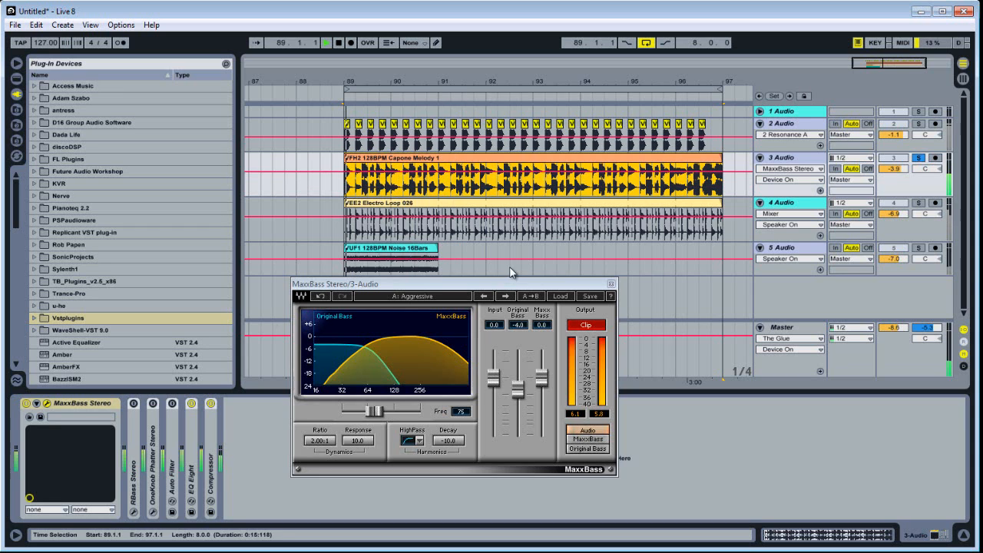
pyautogui.click(26, 402)
pyautogui.click(25, 402)
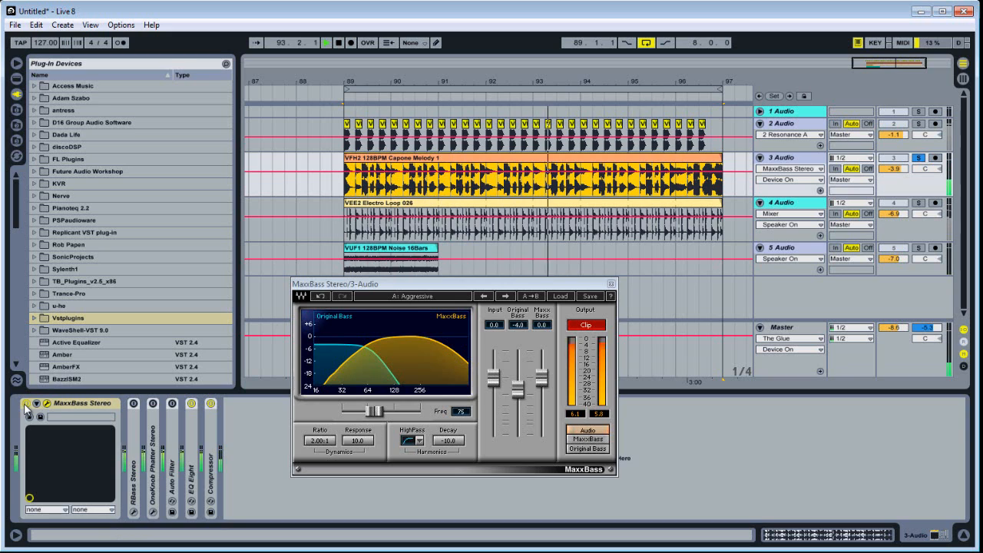
pyautogui.press('space')
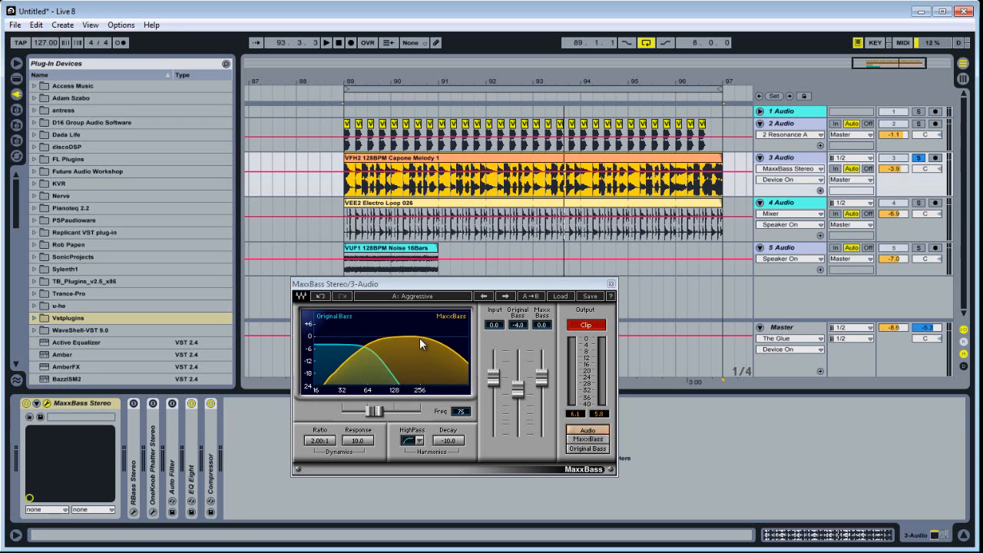
# Step: Switch MaxxBass off, fold the device and close its plug-in window
pyautogui.click(407, 284)
pyautogui.moveTo(407, 284); pyautogui.dragTo(434, 293)
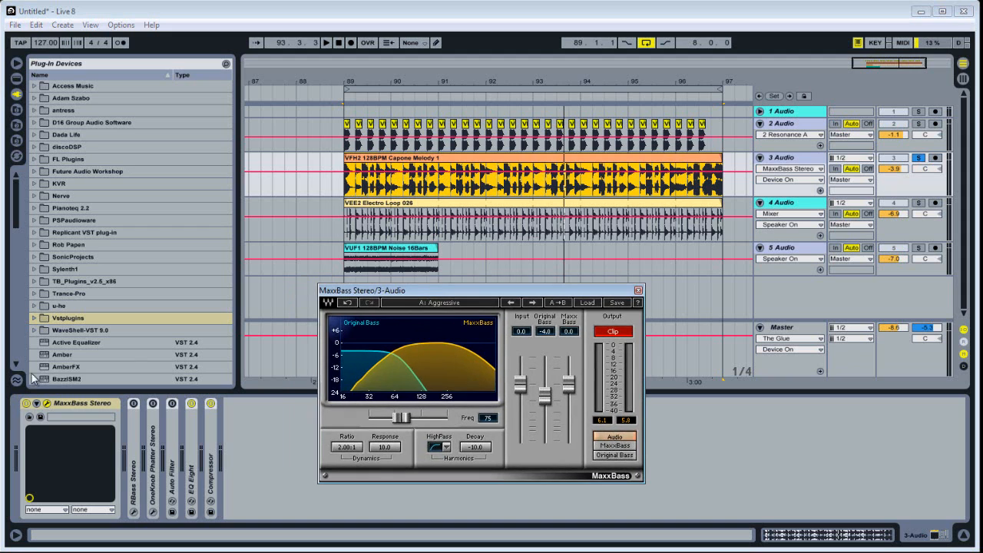
pyautogui.click(69, 407)
pyautogui.doubleClick(69, 407)
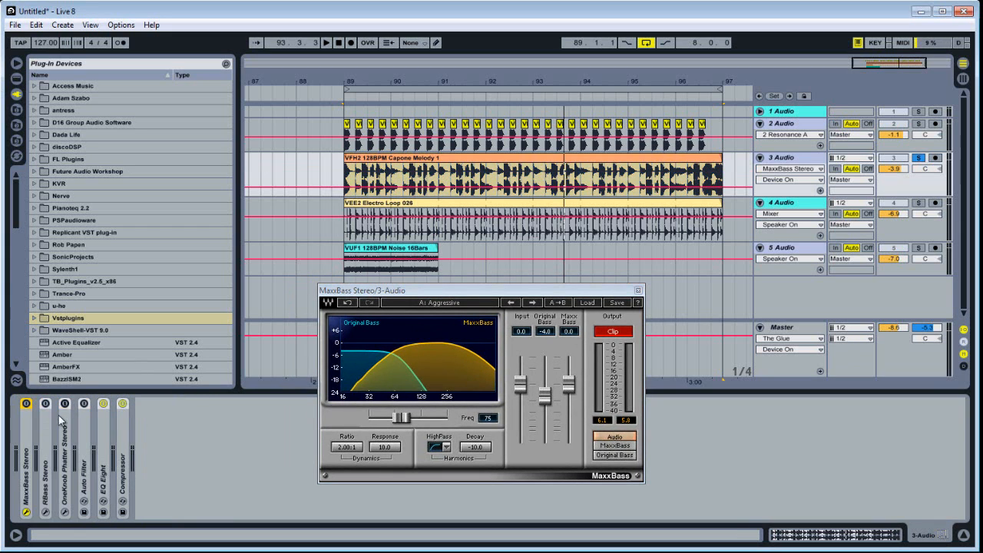
pyautogui.click(638, 291)
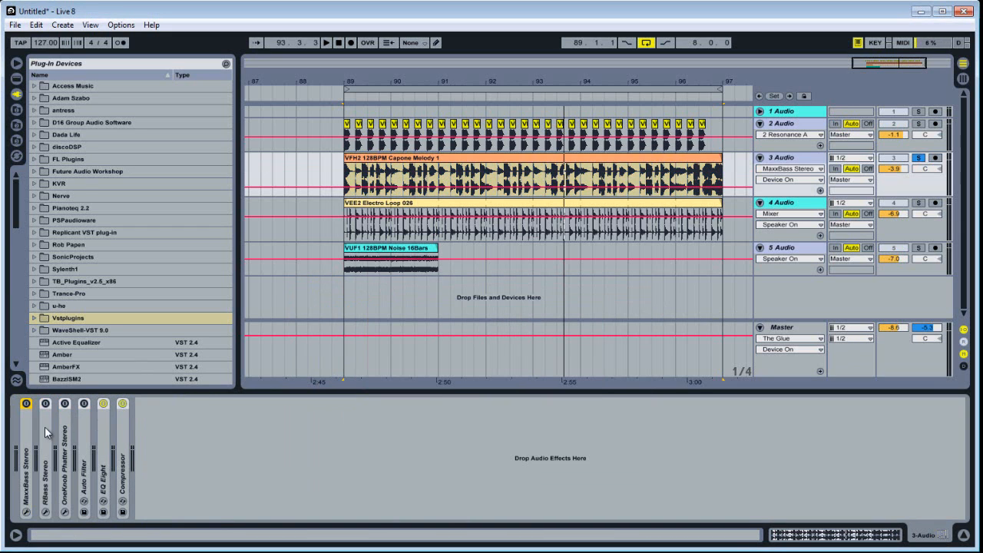
# Step: Unfold RBass Stereo on track 3, switch it on and open its plug-in window, positioned below the melody clip
pyautogui.doubleClick(45, 426)
pyautogui.click(66, 403)
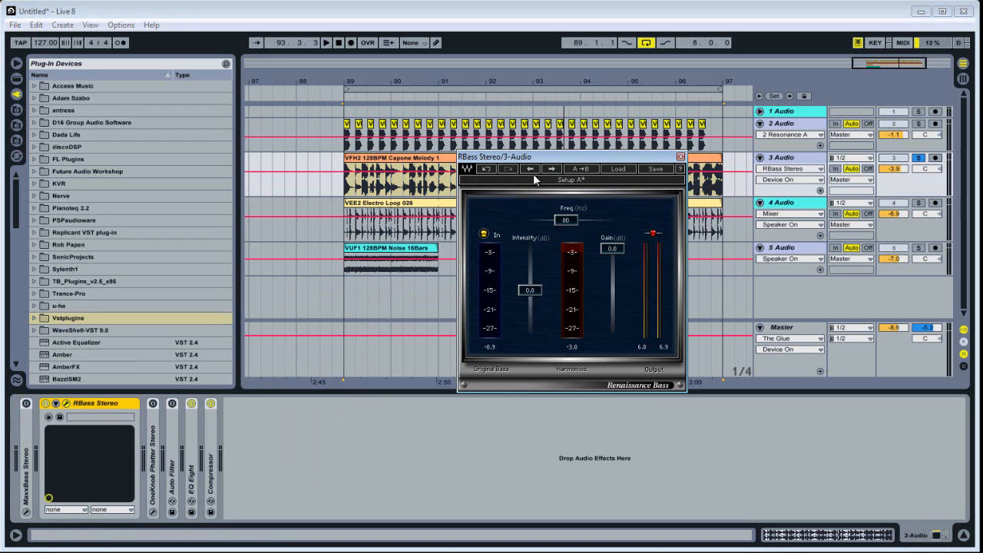
pyautogui.moveTo(566, 161); pyautogui.dragTo(322, 264)
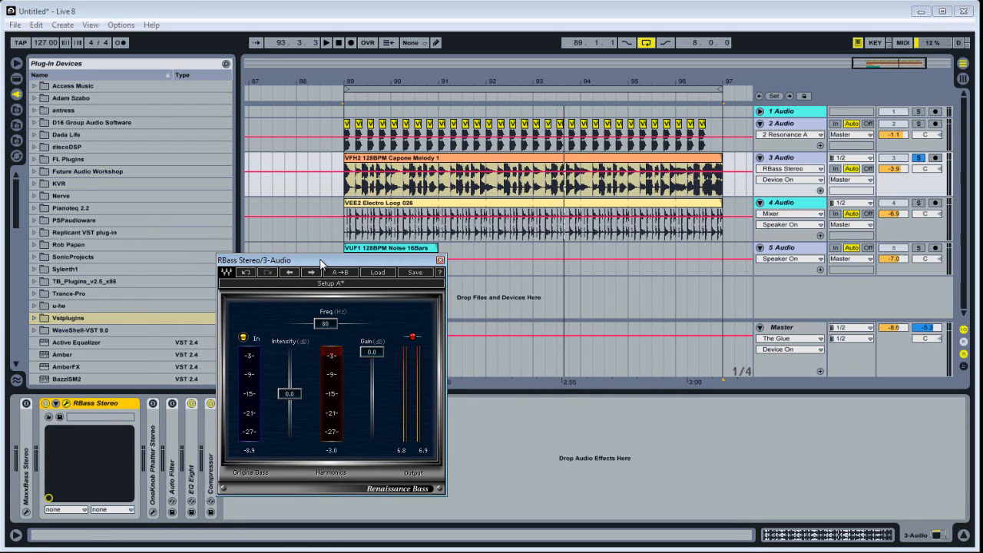
pyautogui.moveTo(328, 263); pyautogui.dragTo(357, 265)
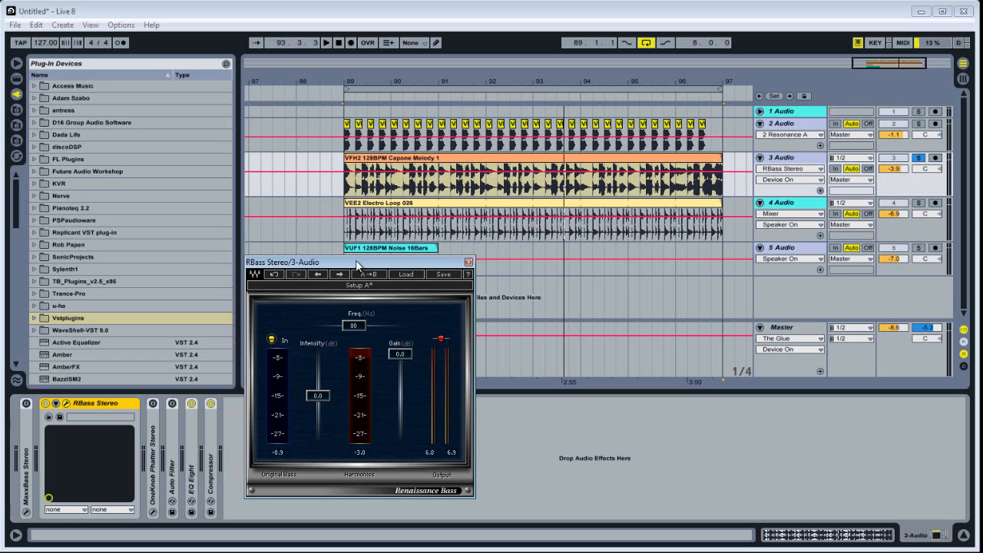
pyautogui.moveTo(384, 264); pyautogui.dragTo(327, 247)
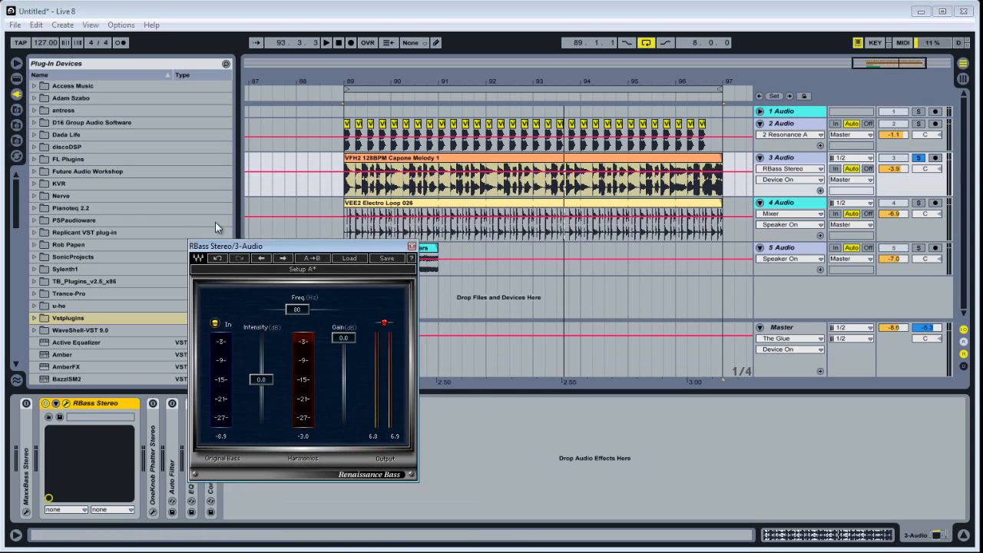
pyautogui.moveTo(215, 222); pyautogui.dragTo(245, 250)
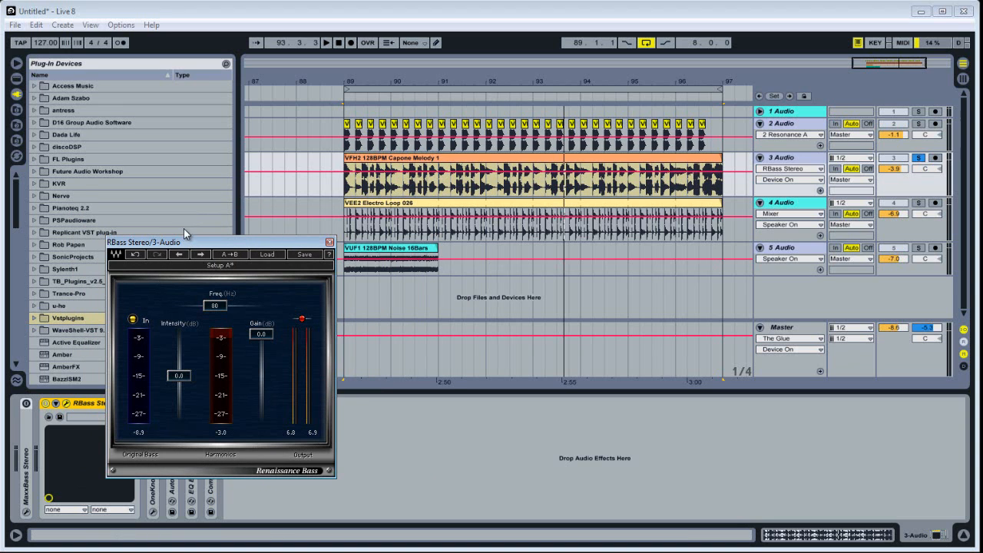
# Step: Play the melody loop with RBass bypassed and switched on to compare the sound, leaving it off when playback stops
pyautogui.click(45, 403)
pyautogui.press('space')
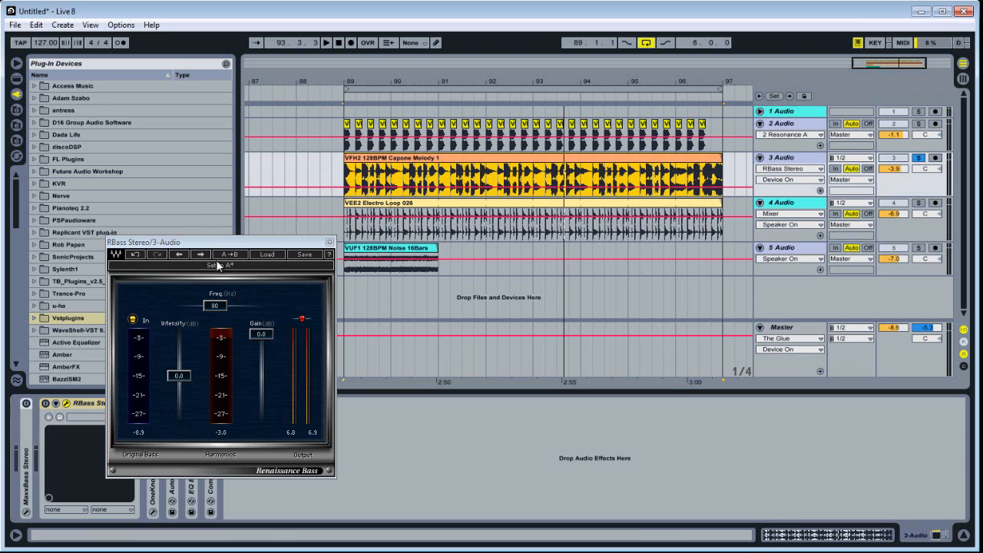
pyautogui.moveTo(225, 245); pyautogui.dragTo(234, 239)
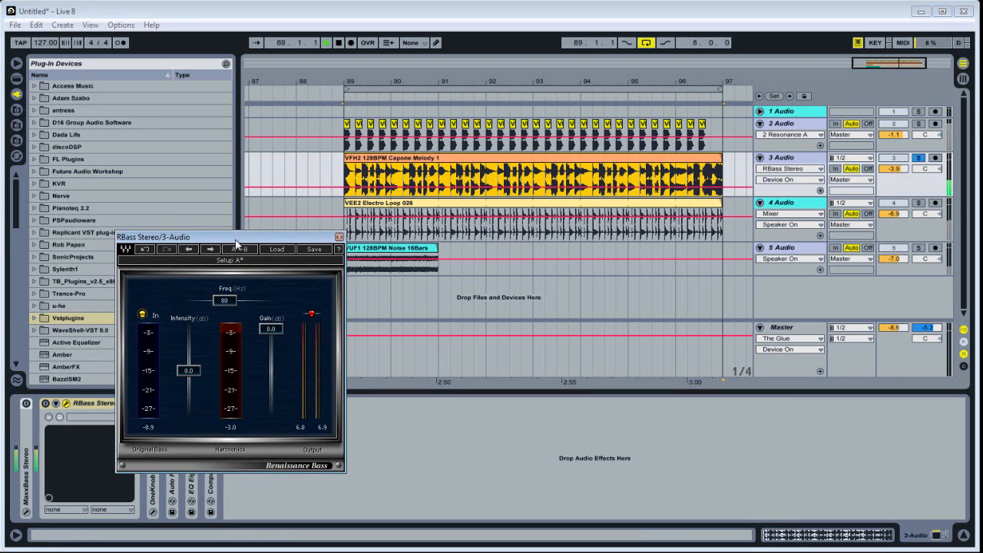
pyautogui.click(46, 403)
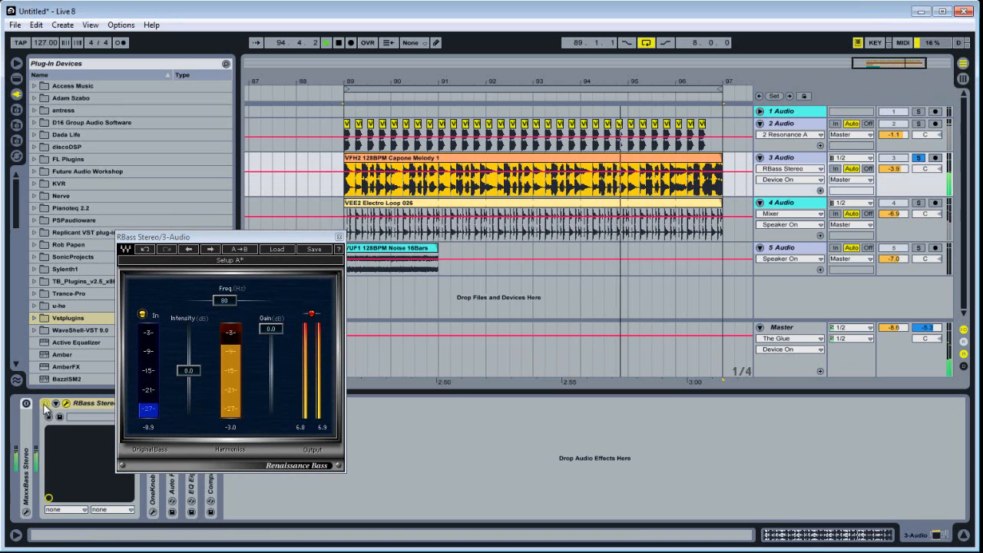
pyautogui.click(46, 404)
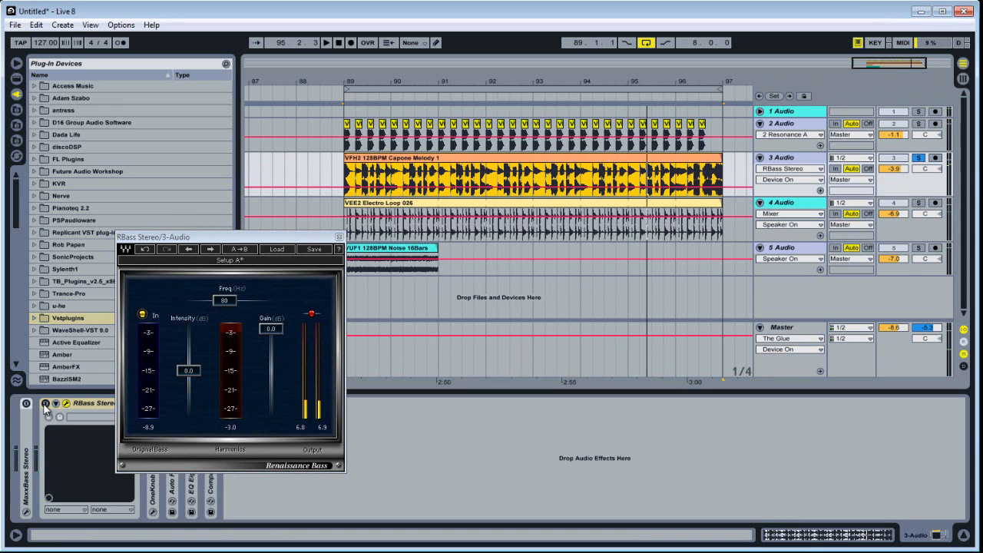
pyautogui.click(45, 404)
# Step: Close the RBass plug-in window, fold RBass and unfold the OneKnob Phatter Stereo device
pyautogui.moveTo(249, 241); pyautogui.dragTo(300, 248)
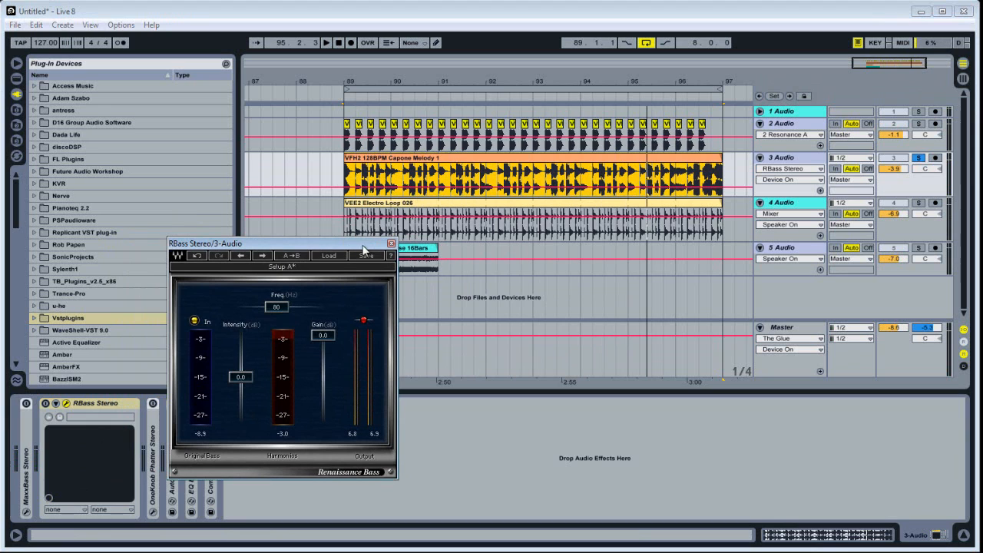
pyautogui.click(391, 242)
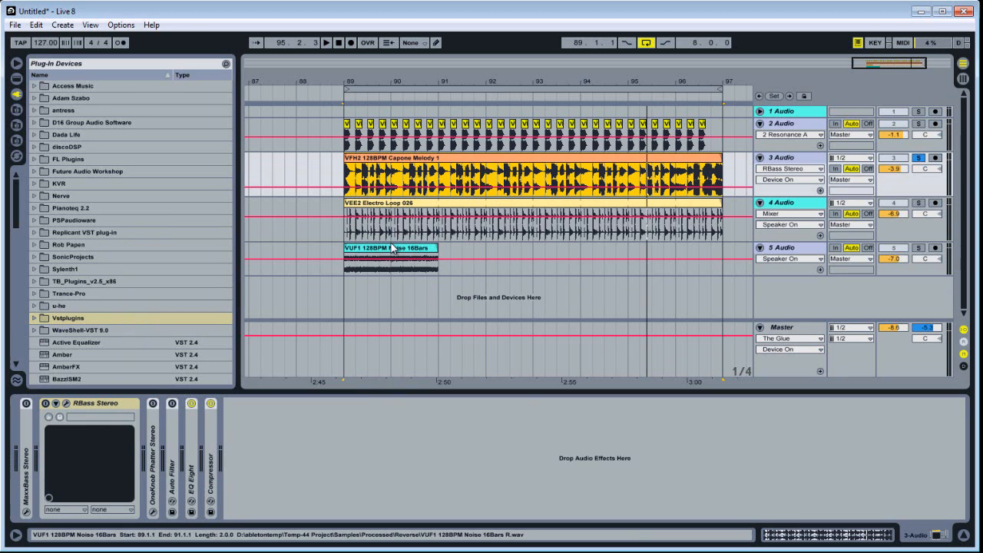
pyautogui.doubleClick(79, 399)
pyautogui.doubleClick(67, 401)
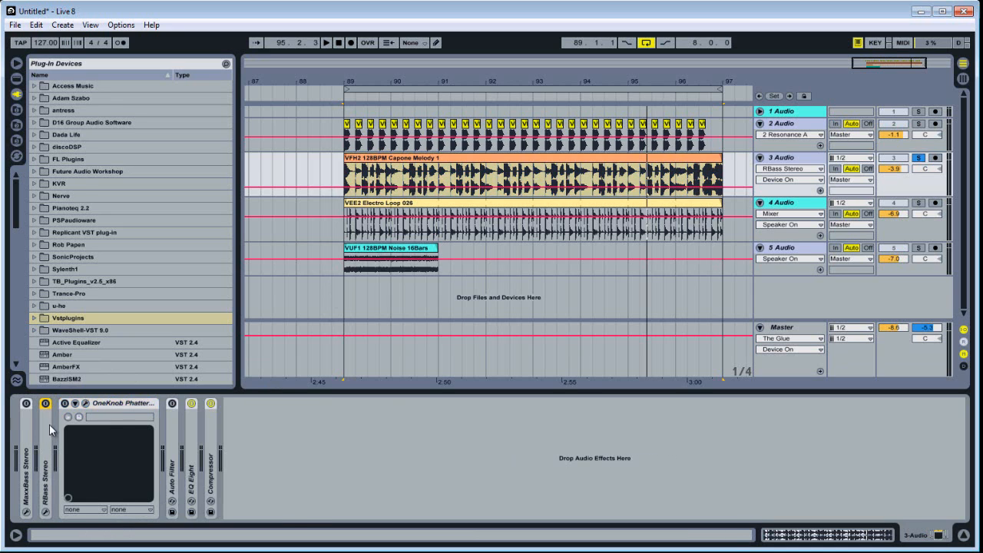
# Step: Unfold RBass Stereo again and view its plug-in window once more before closing it
pyautogui.doubleClick(48, 424)
pyautogui.click(67, 403)
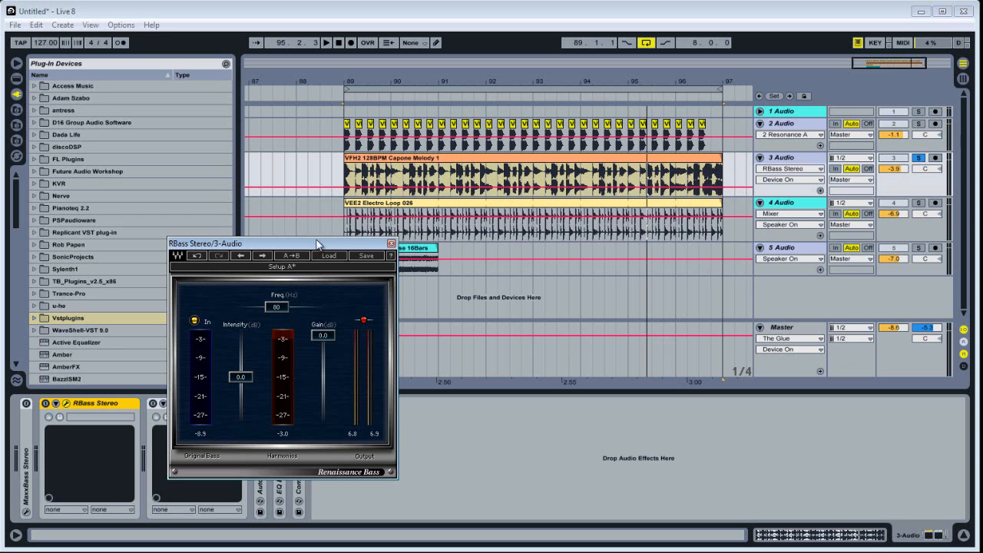
pyautogui.click(390, 242)
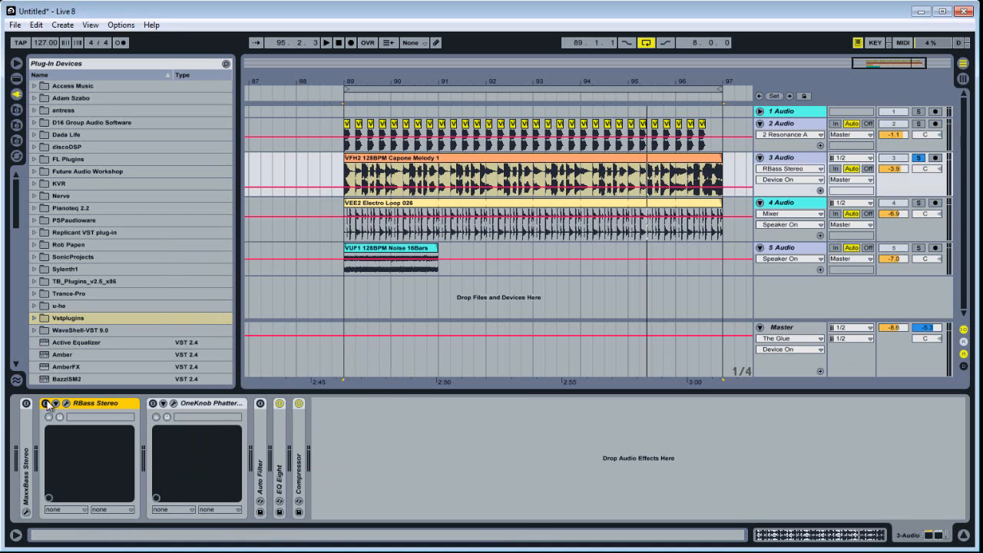
# Step: Open the OneKnob Phatter plug-in window, switch the device on and fold RBass Stereo
pyautogui.click(173, 403)
pyautogui.moveTo(343, 181); pyautogui.dragTo(277, 153)
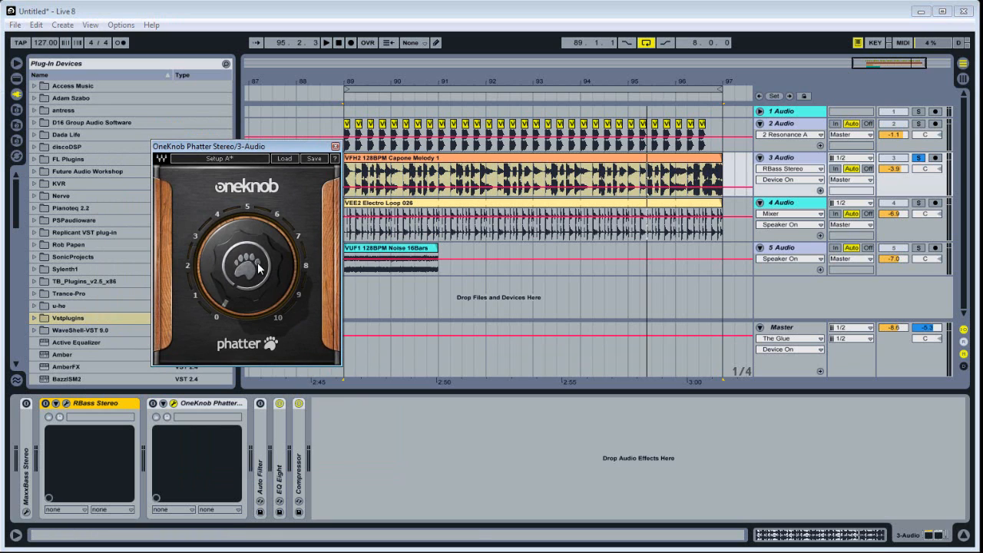
pyautogui.moveTo(259, 268)
pyautogui.click(153, 406)
pyautogui.doubleClick(90, 403)
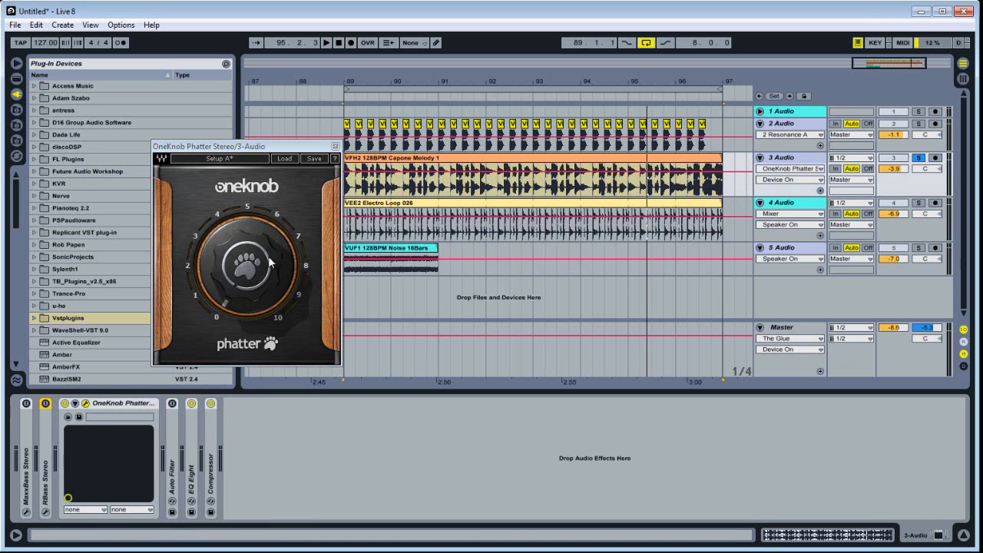
# Step: Audition OneKnob Phatter on the melody loop by turning its knob up to 9.8 and back down to 0
pyautogui.press('space')
pyautogui.moveTo(248, 262); pyautogui.dragTo(256, 106)
pyautogui.moveTo(249, 266); pyautogui.dragTo(269, 162)
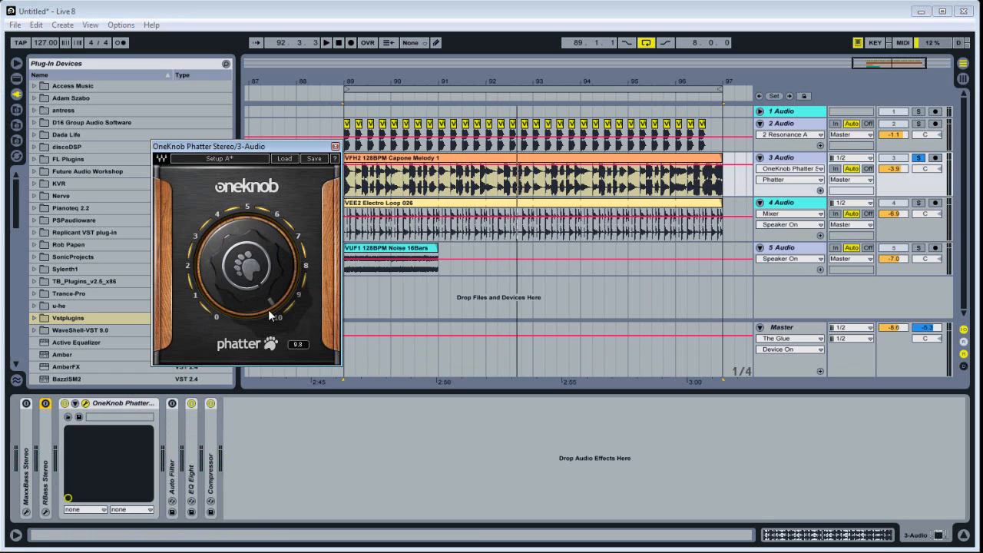
pyautogui.press('space')
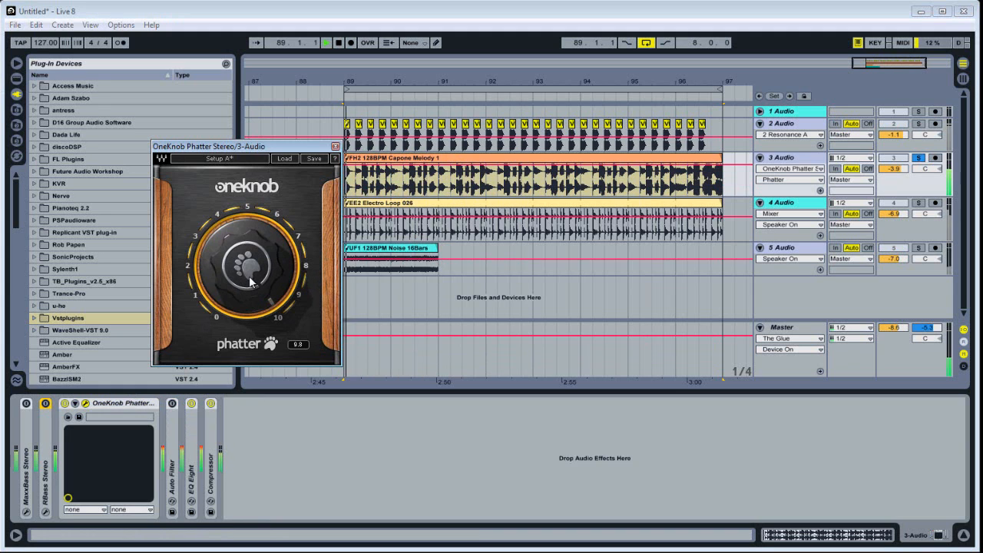
pyautogui.moveTo(251, 270); pyautogui.dragTo(225, 430)
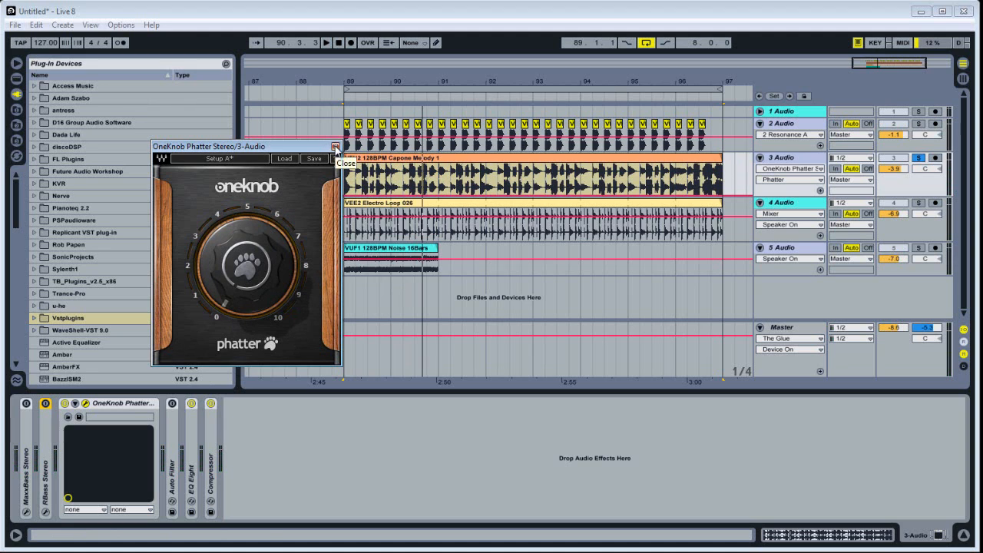
# Step: Close OneKnob Phatter's window with the device switched off and folded, and unfold the Auto Filter device
pyautogui.click(335, 146)
pyautogui.doubleClick(98, 403)
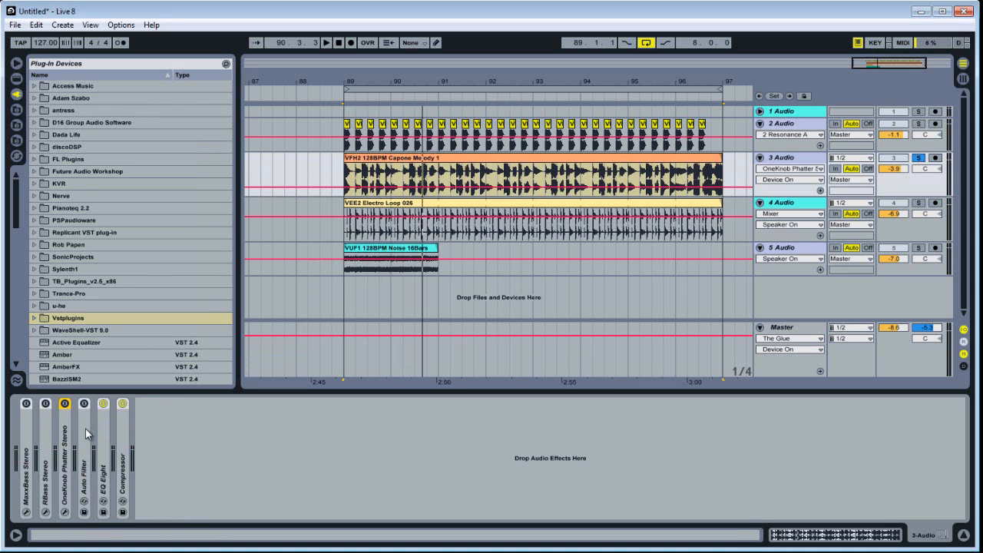
pyautogui.doubleClick(85, 428)
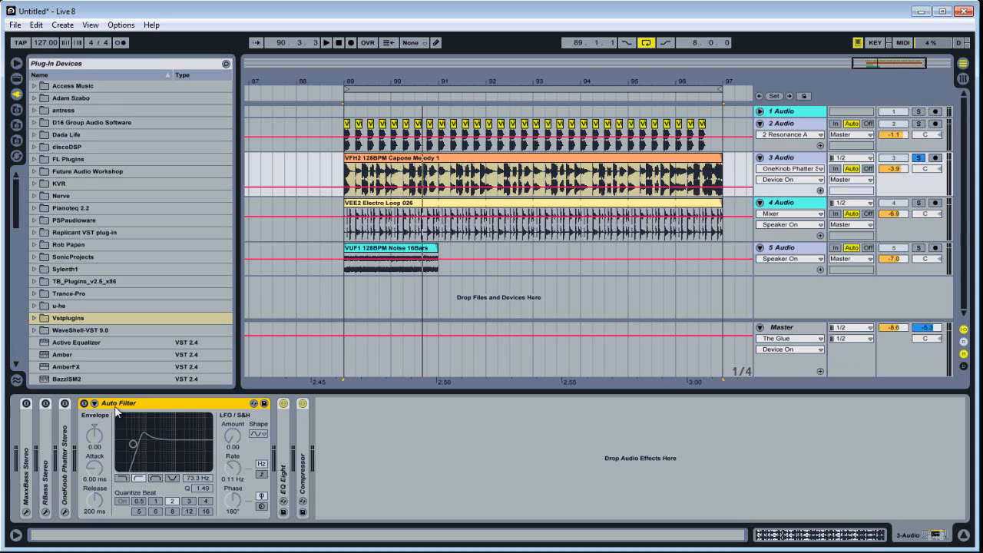
# Step: Loop the soloed melody clip on track 3 and compare its sound with Auto Filter switched off and on
pyautogui.click(84, 404)
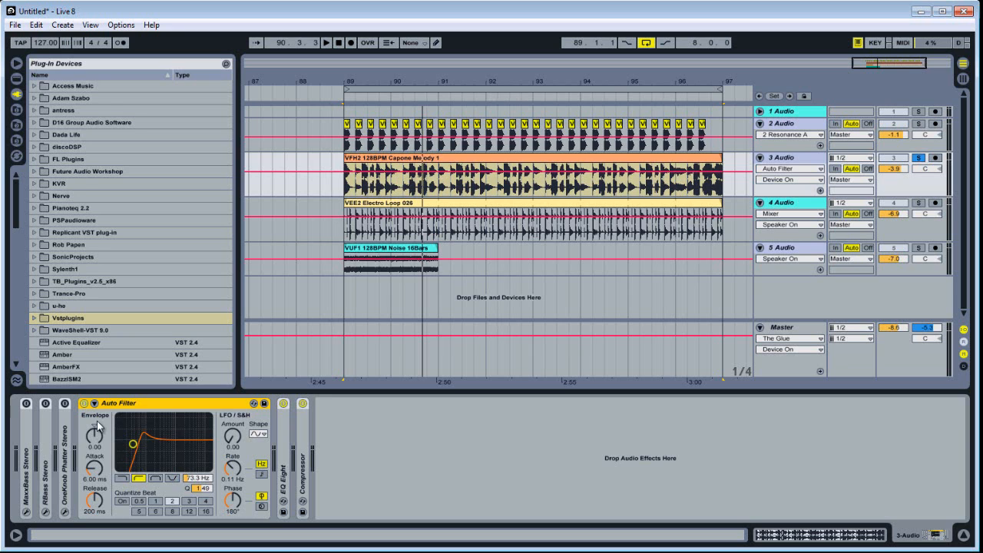
pyautogui.click(457, 171)
pyautogui.click(456, 159)
pyautogui.press('space')
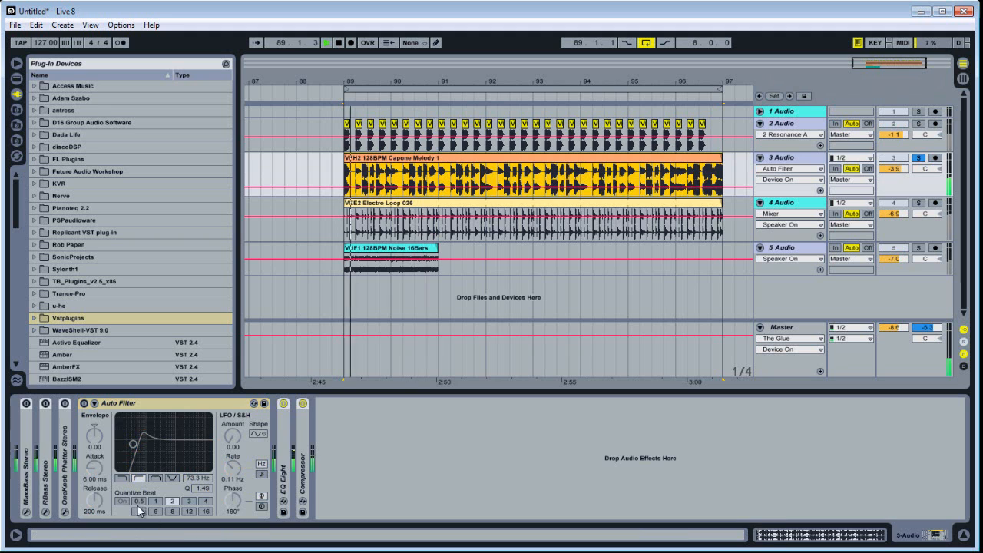
pyautogui.click(84, 404)
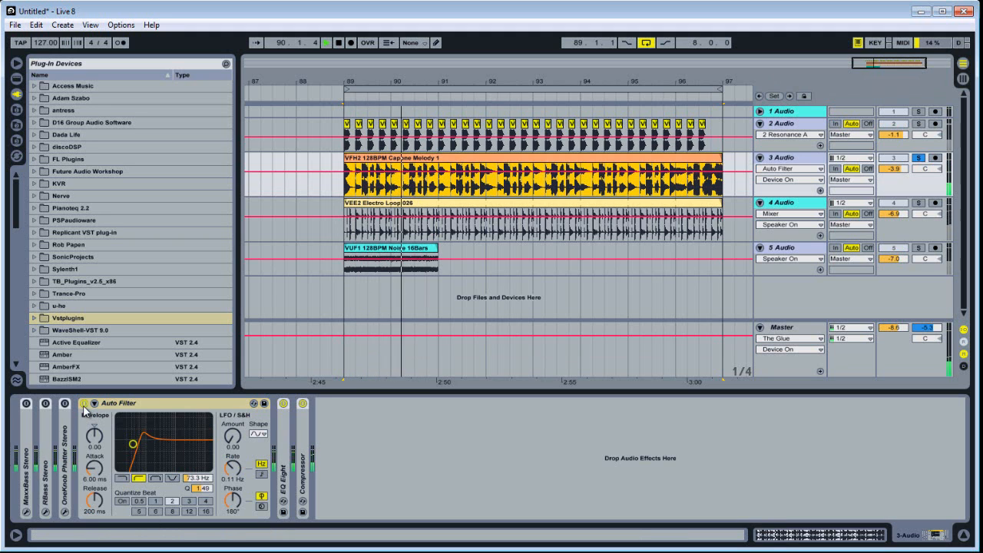
pyautogui.click(84, 404)
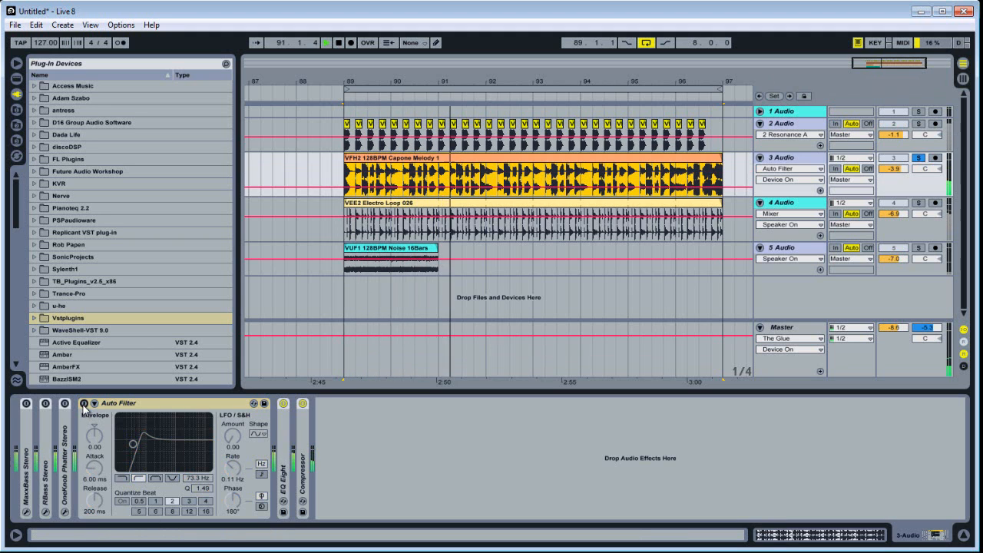
pyautogui.click(84, 404)
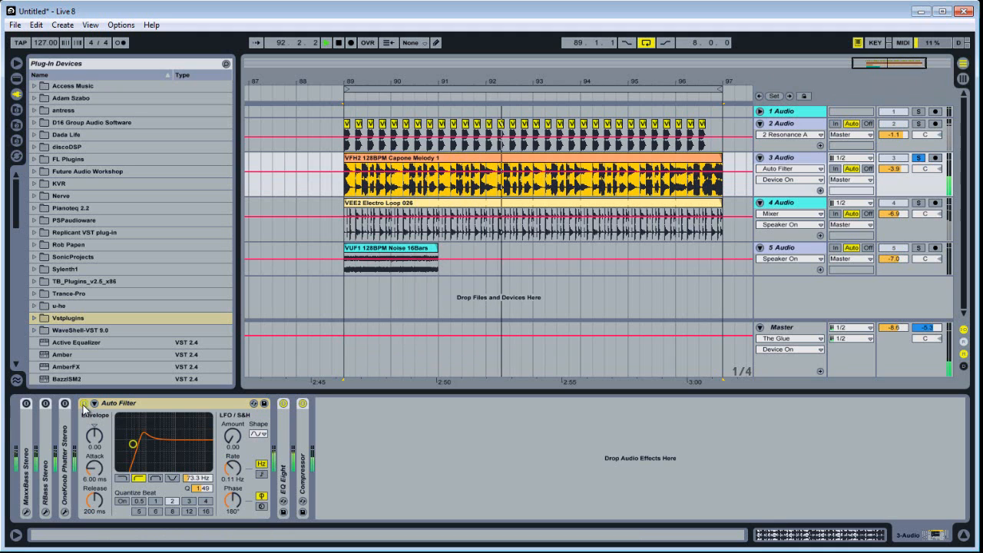
# Step: Solo track 2 together with the melody, compare Auto Filter off and on during playback, and stop
pyautogui.click(85, 403)
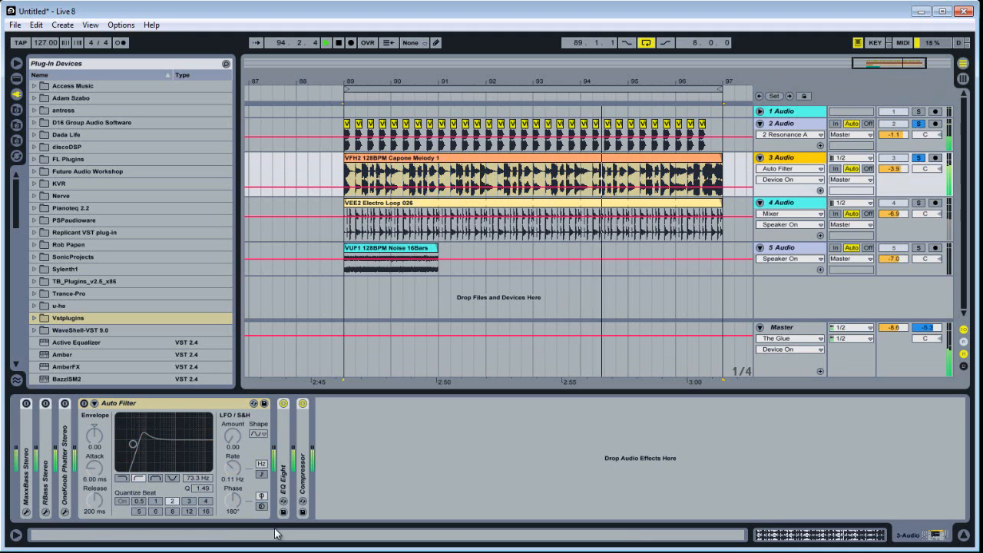
pyautogui.click(84, 405)
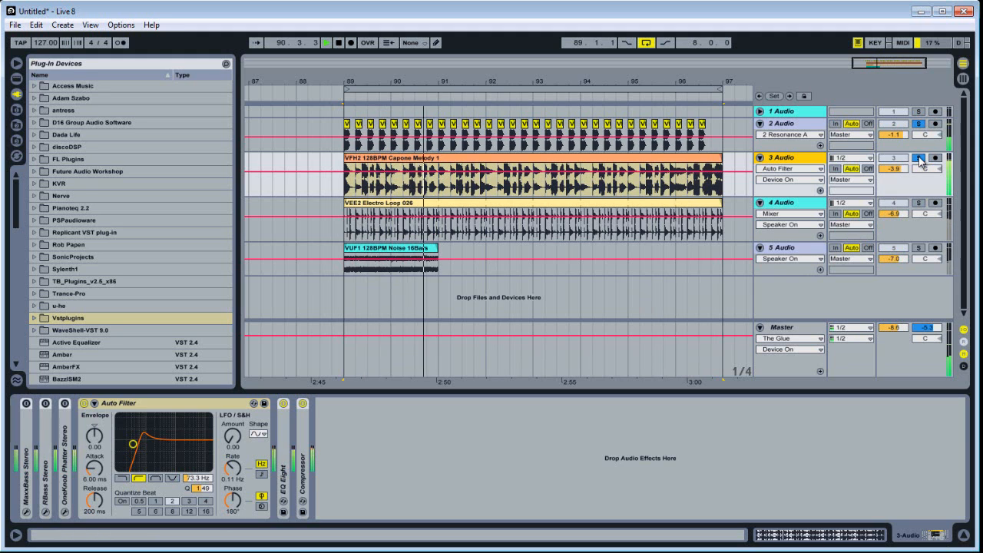
pyautogui.press('space')
# Step: Clear the solos on tracks 2 and 3 and audition the full mix from bar 89 with Auto Filter off and on
pyautogui.click(503, 159)
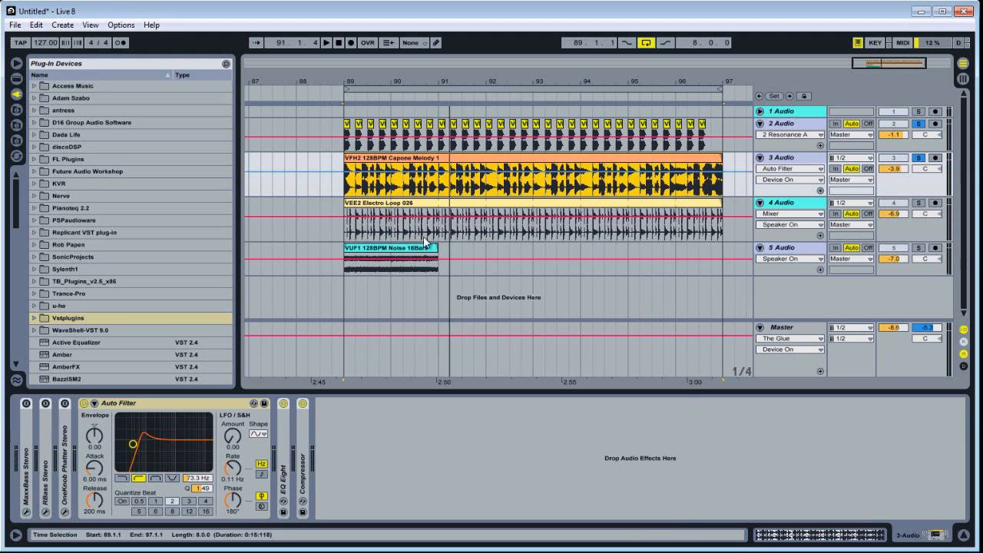
pyautogui.click(84, 404)
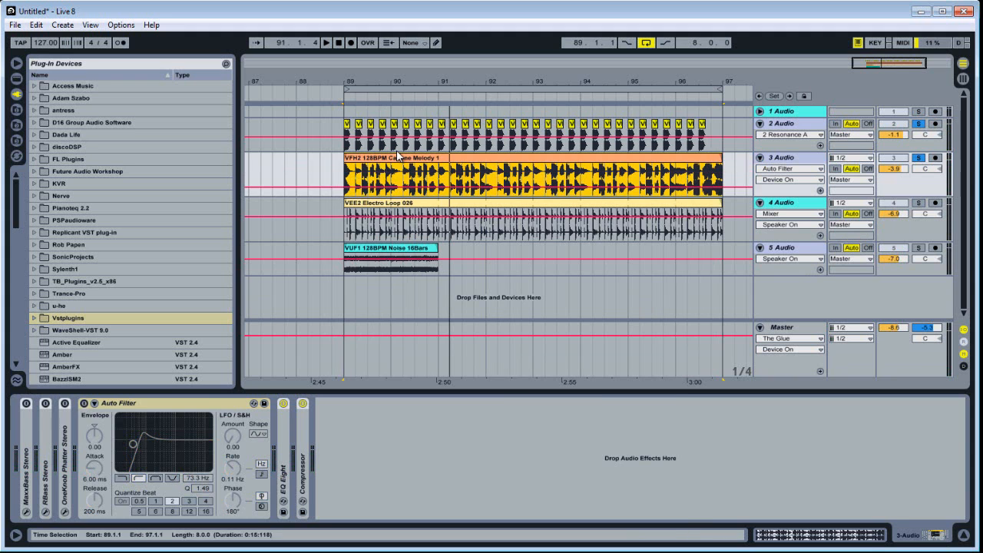
pyautogui.click(397, 150)
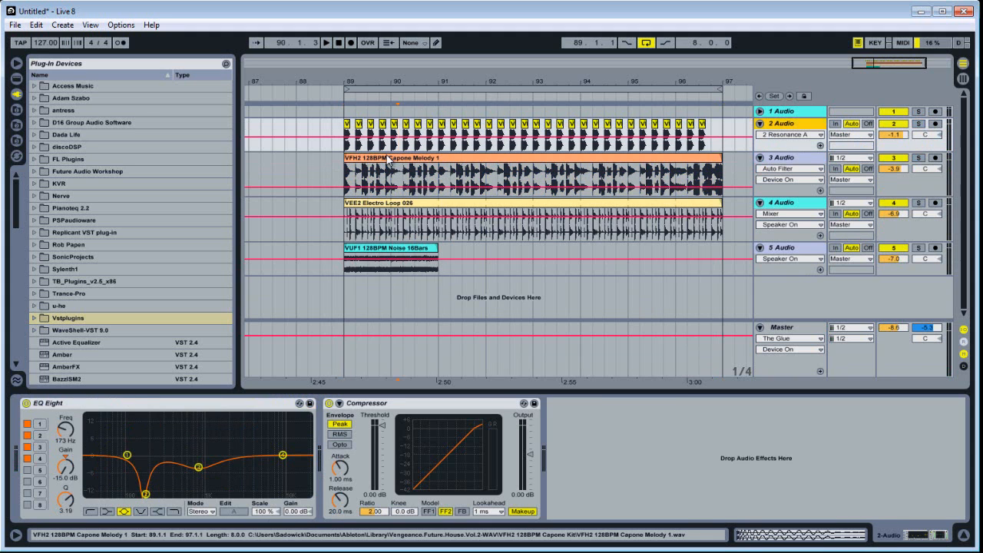
pyautogui.click(908, 187)
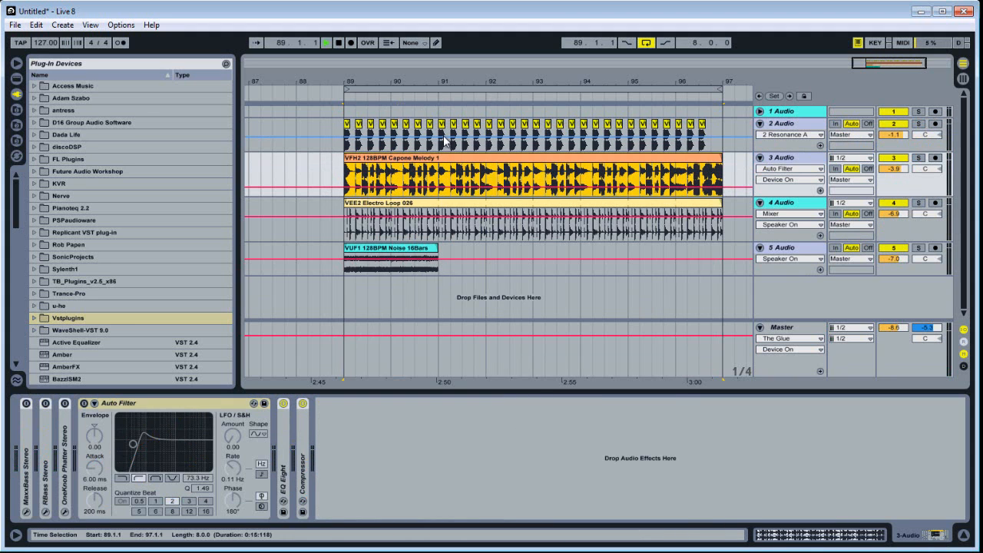
pyautogui.press('space')
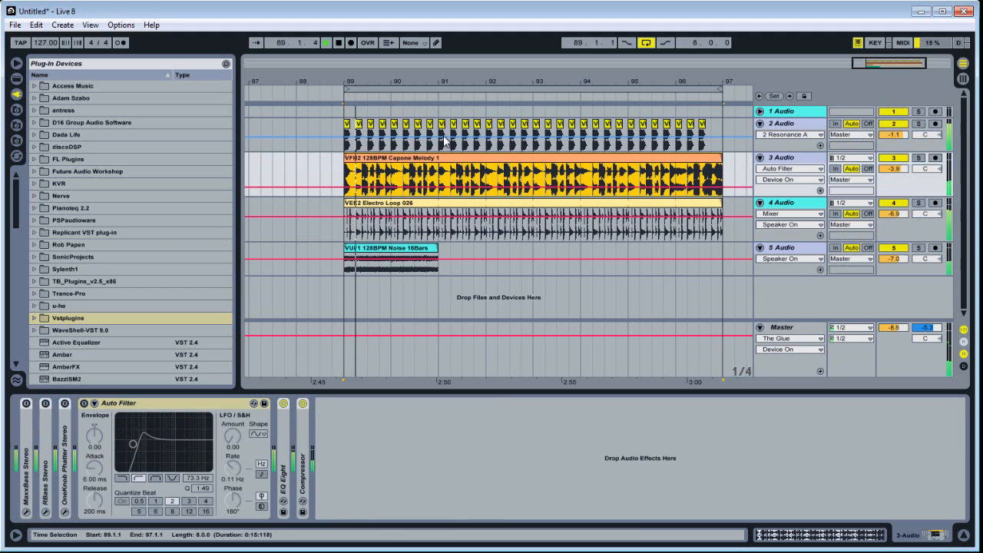
pyautogui.click(85, 403)
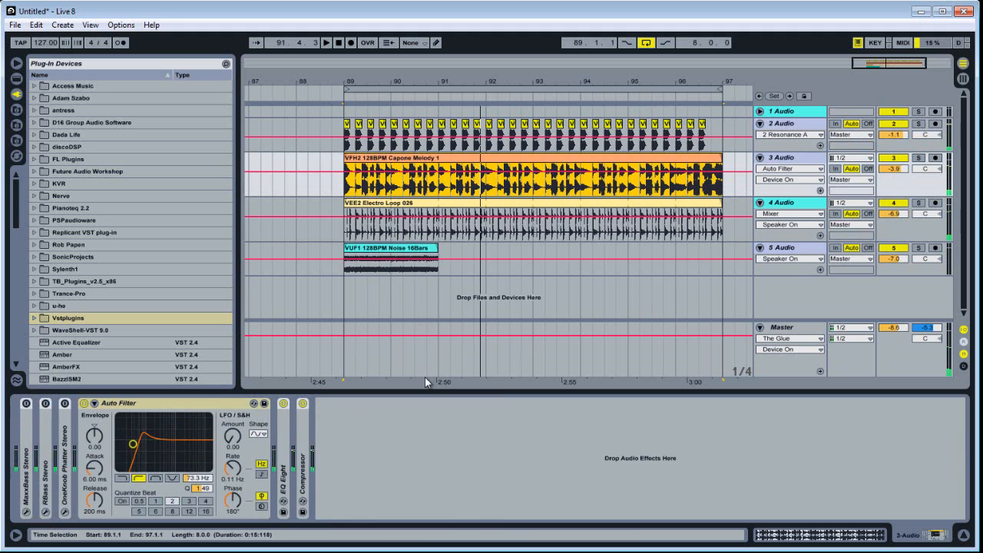
pyautogui.press('space')
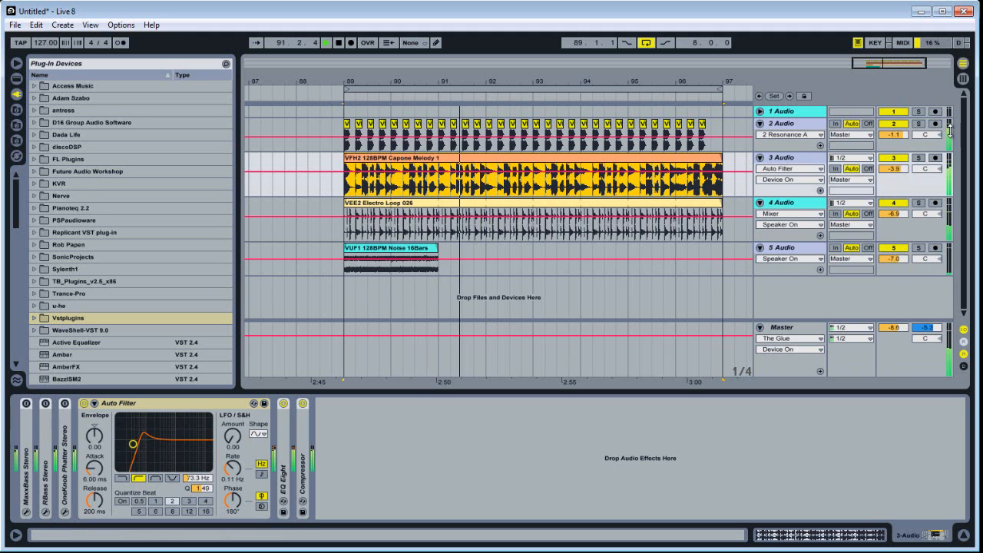
# Step: Solo tracks 2 and 3 together during playback to hear the kick with the filtered melody, and stop
pyautogui.click(917, 123)
pyautogui.keyDown('ctrl'); pyautogui.click(917, 158); pyautogui.keyUp('ctrl')
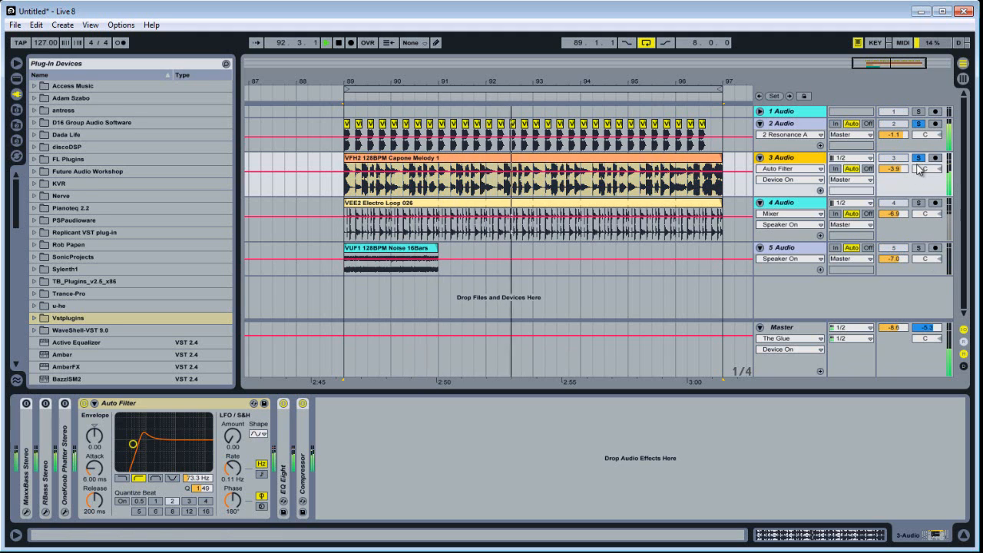
pyautogui.moveTo(916, 195); pyautogui.dragTo(918, 187)
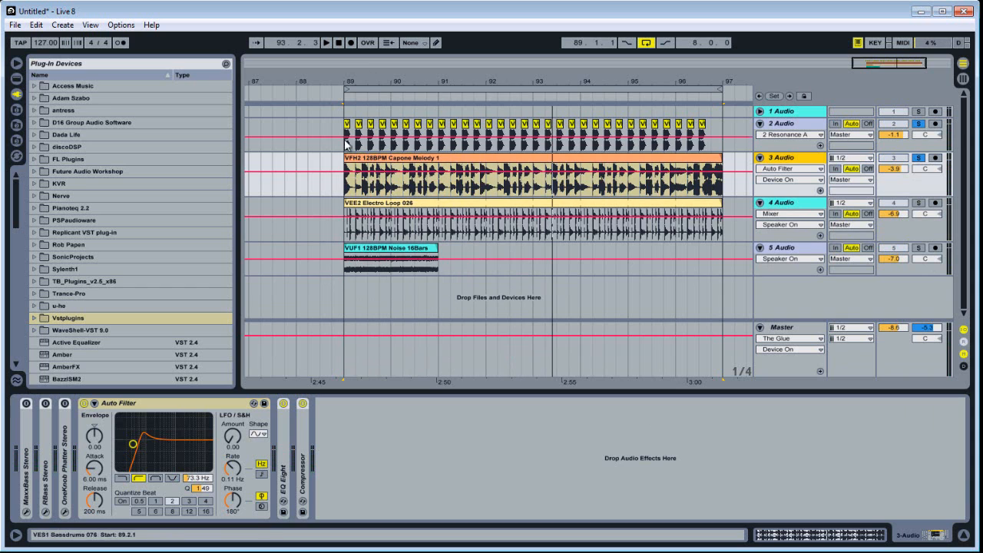
# Step: Select the kick and melody clips across bars 89 to 97, the melody clip alone, and track 2 to show its devices
pyautogui.moveTo(344, 145); pyautogui.dragTo(730, 178)
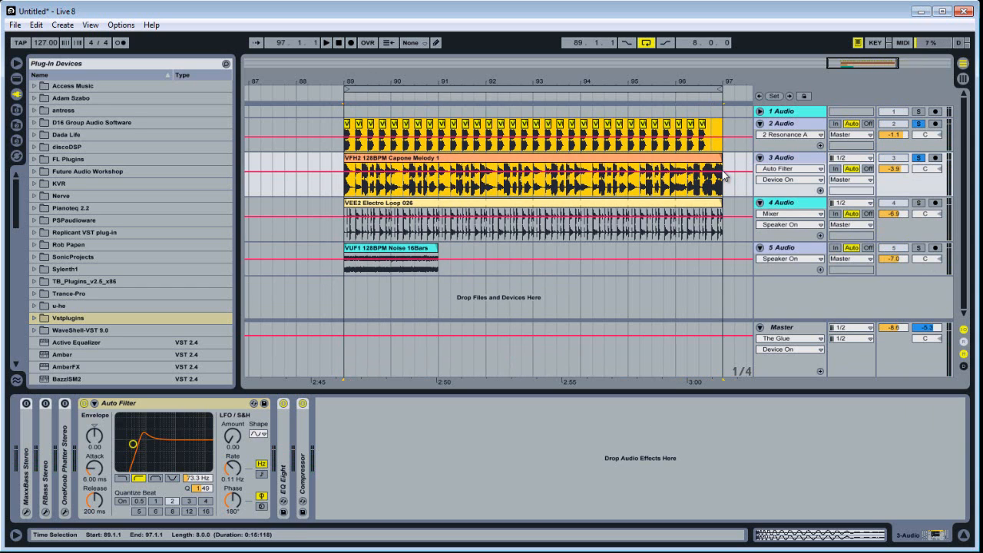
pyautogui.click(411, 159)
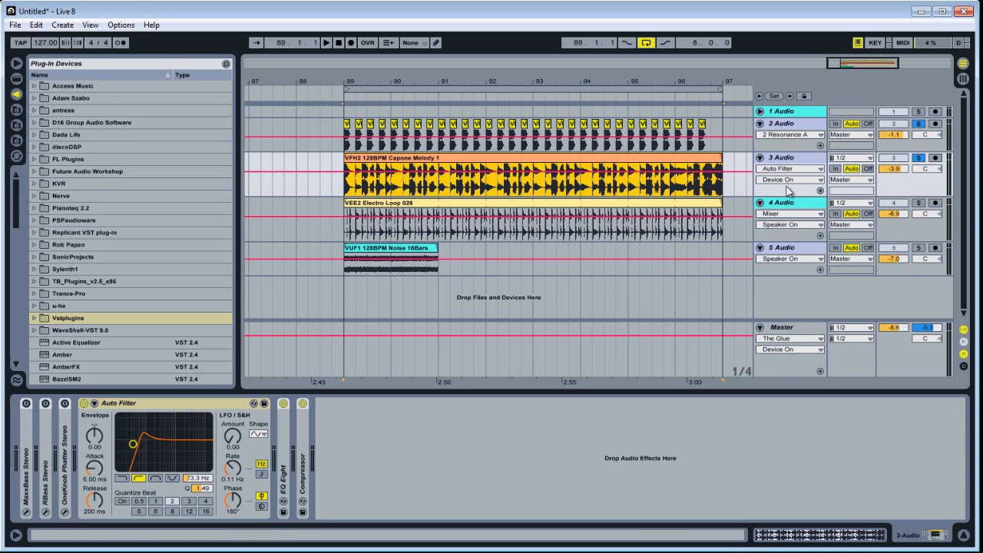
pyautogui.click(949, 134)
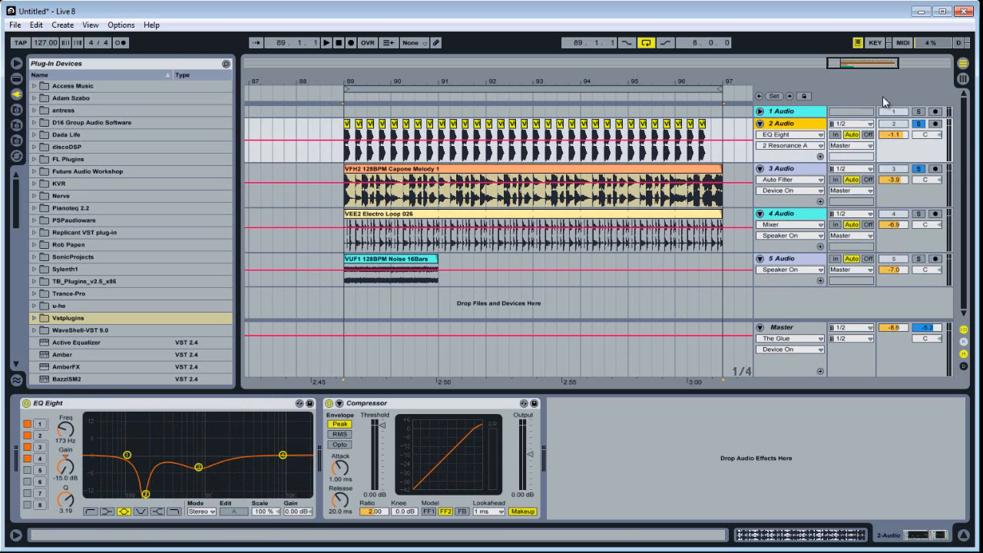